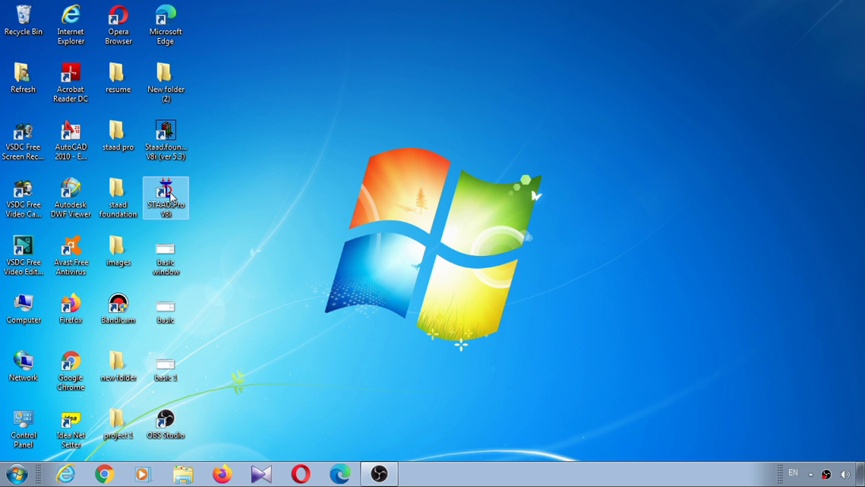
Launch STAAD.Pro V8i and dismiss the RSS feed notice
left_click(168, 192)
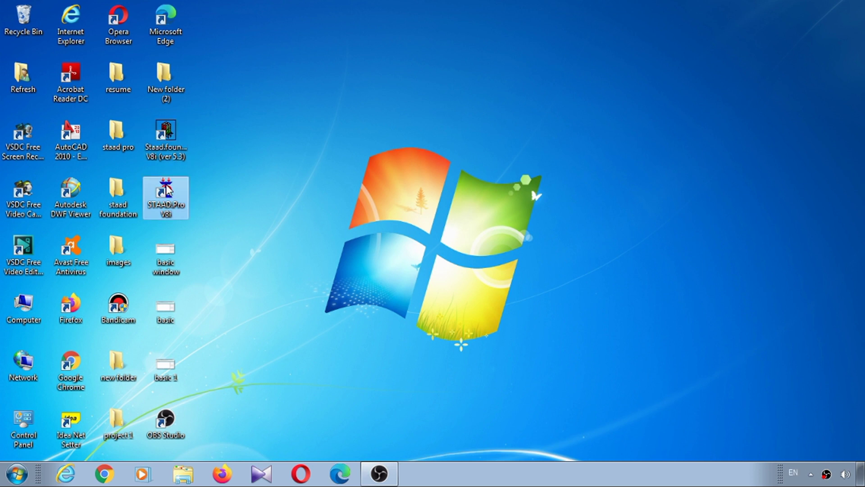
double_click(168, 193)
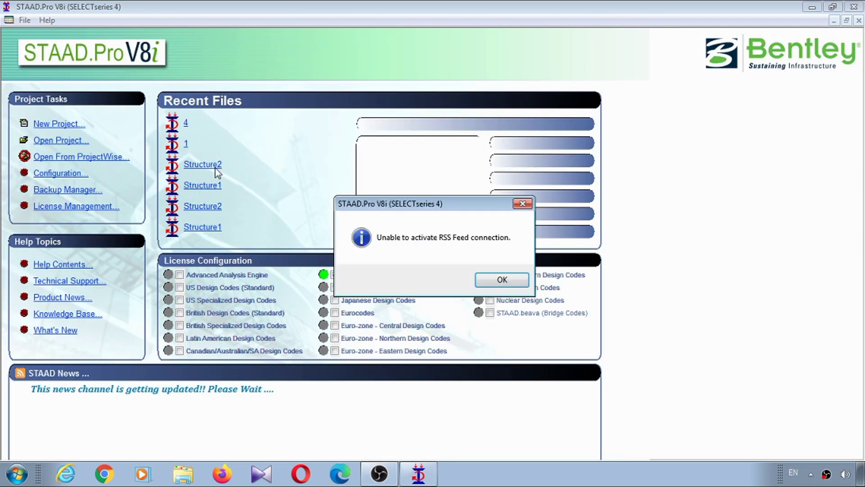
left_click(491, 280)
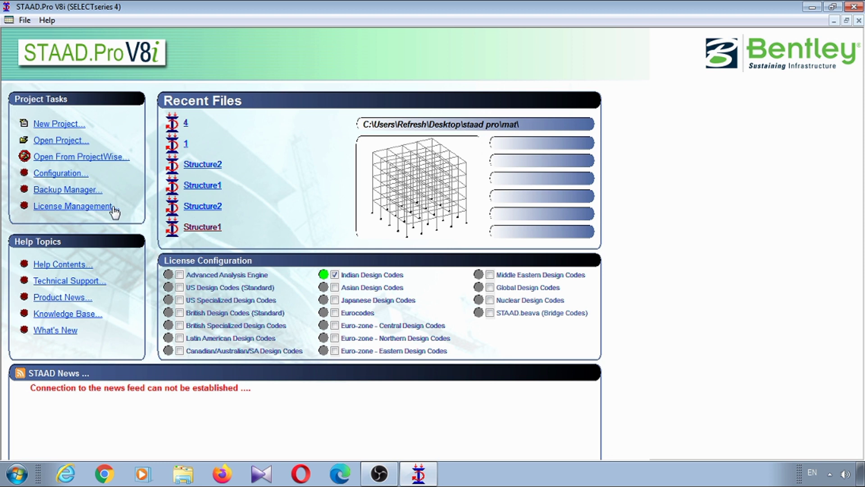
Open the program configuration, review the global axis orientation and set the default section profile table to Indian
left_click(75, 176)
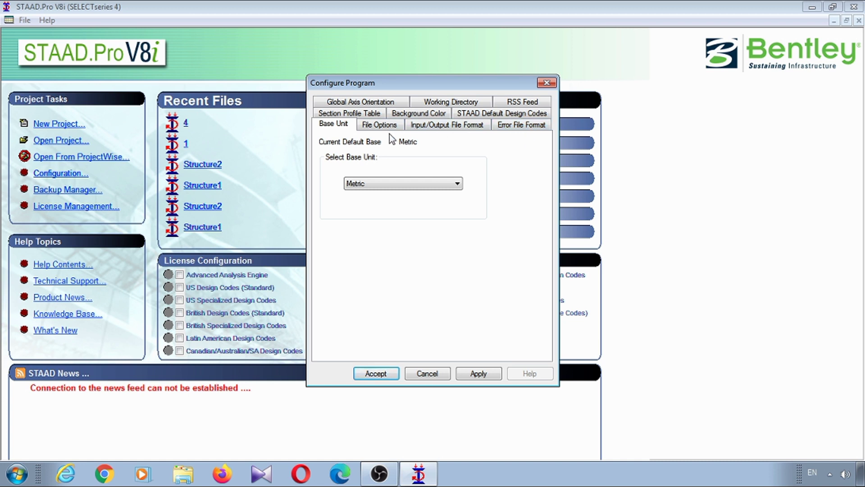
left_click(401, 102)
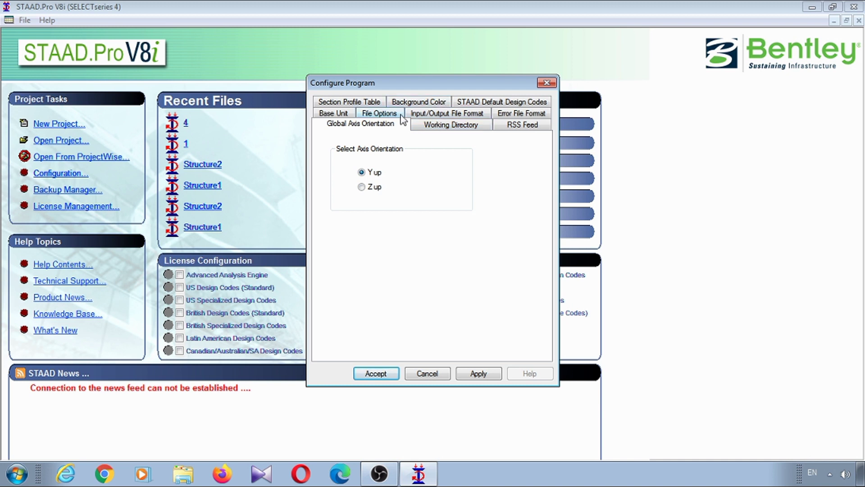
left_click(339, 102)
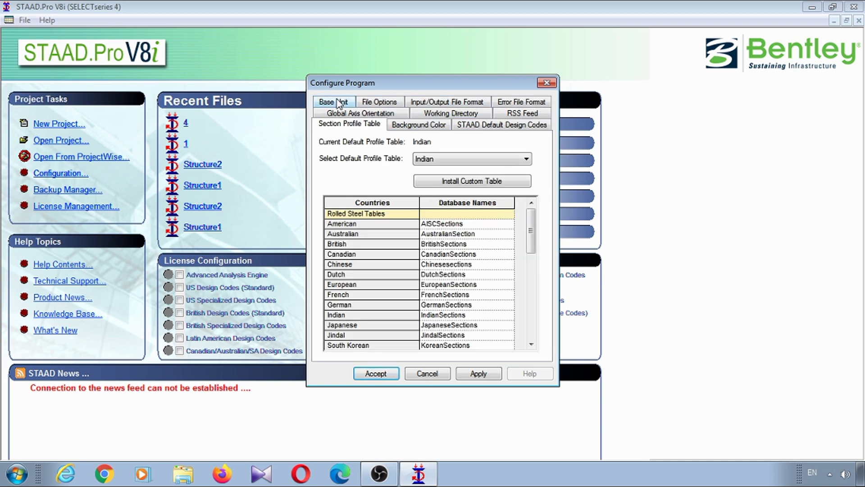
left_click(464, 155)
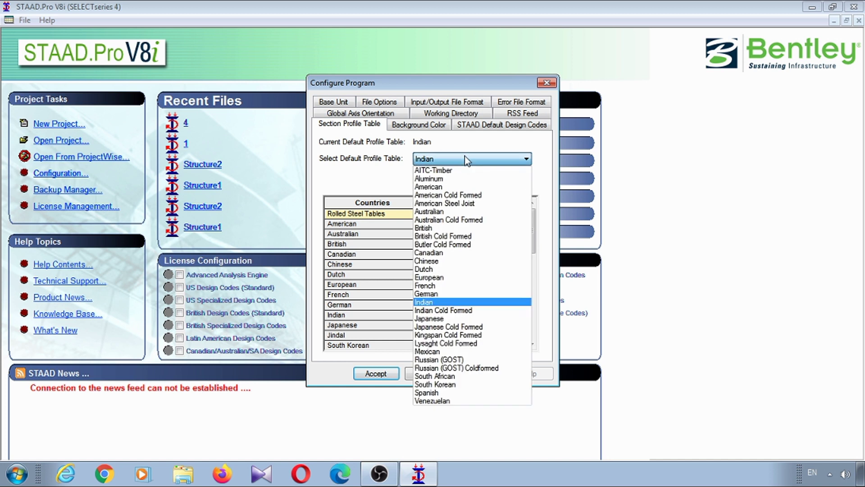
left_click(473, 302)
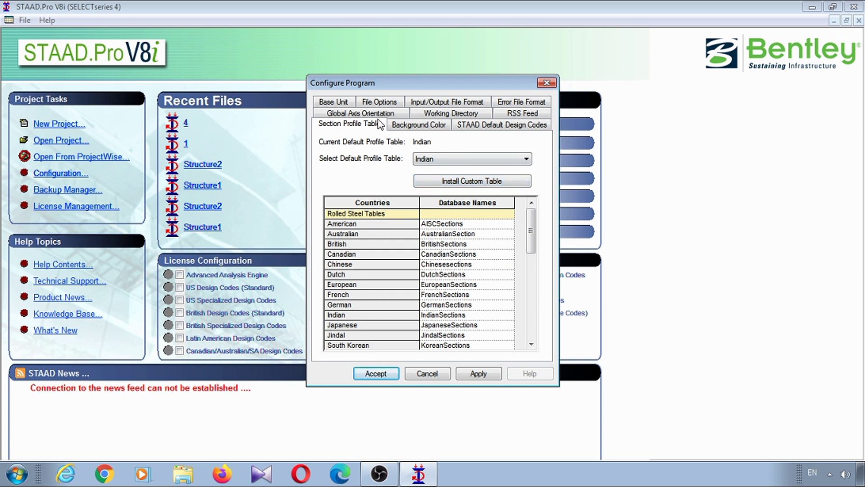
Try the black background in the program configuration and set it back to White Background
left_click(399, 125)
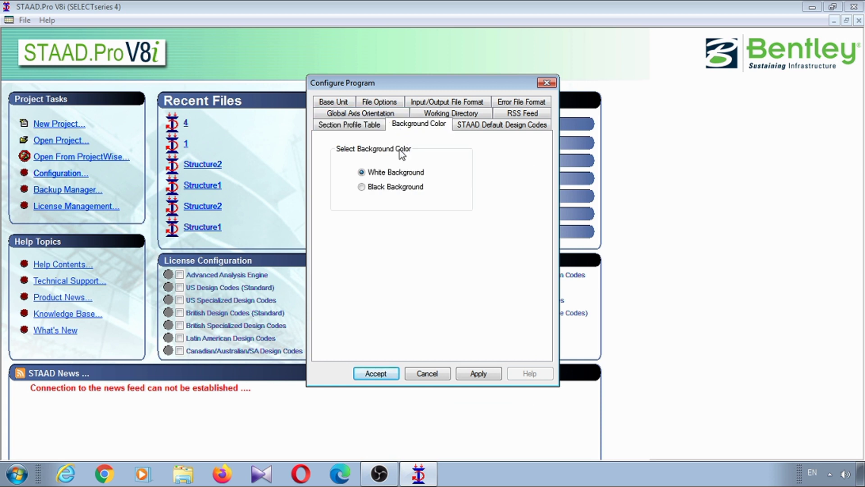
left_click(402, 189)
left_click(410, 175)
Set the default steel design code to IS800 and the default concrete design code to IS456
left_click(475, 130)
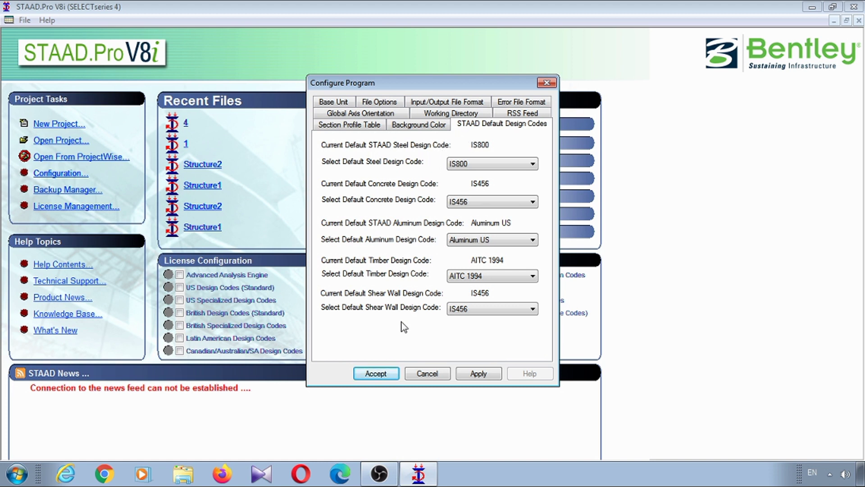
left_click(465, 164)
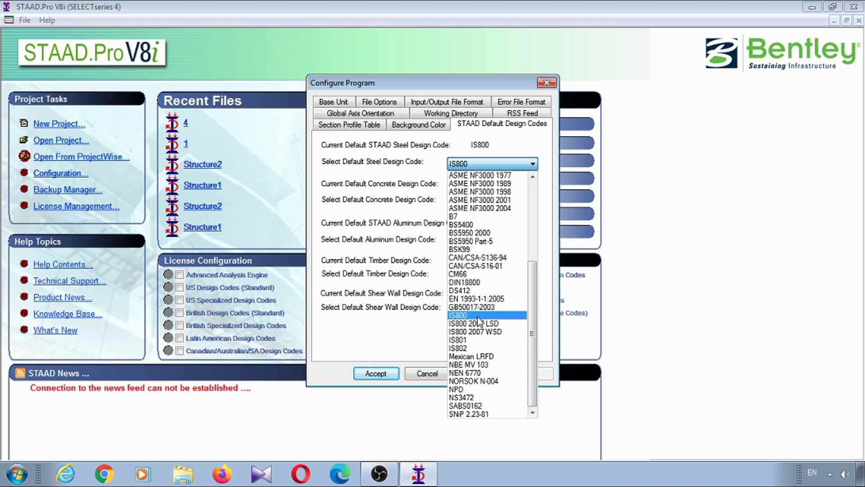
left_click(477, 317)
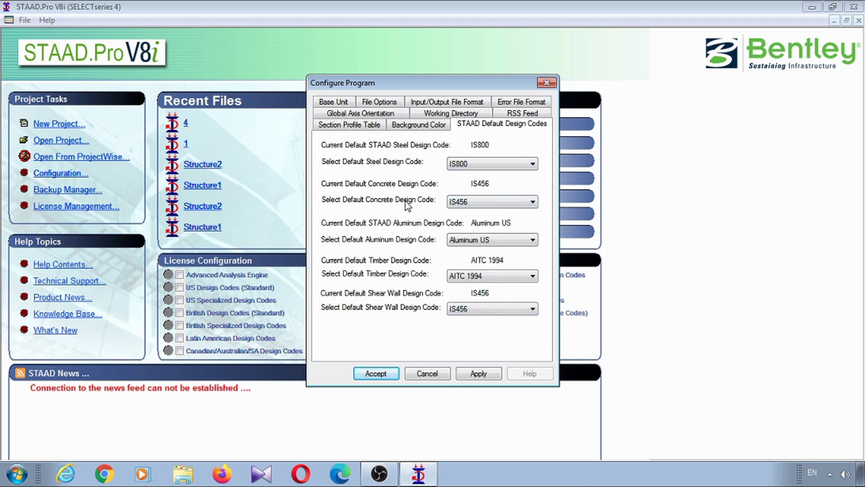
left_click(460, 201)
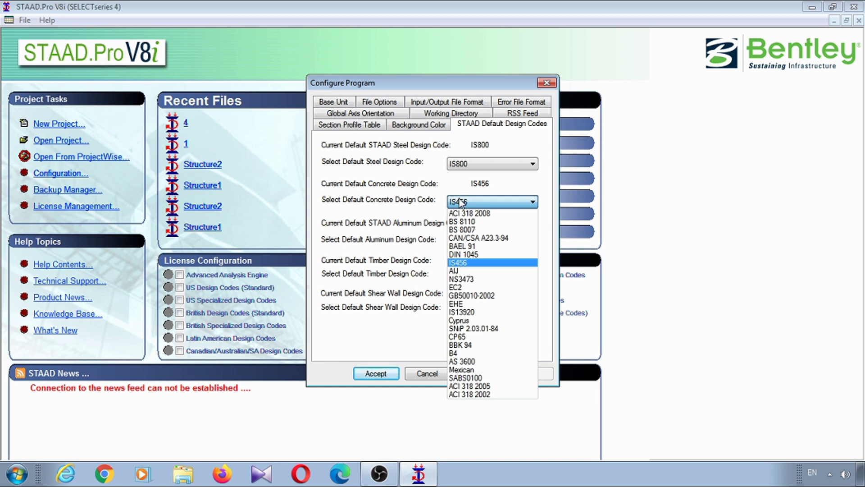
left_click(464, 263)
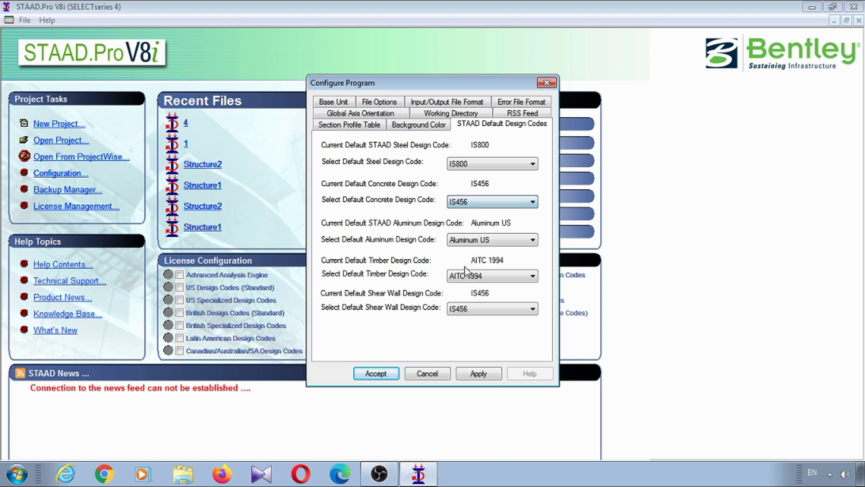
Set the default design codes to Aluminum US for aluminum, AITC 1994 for timber and IS456 for shear walls
left_click(454, 238)
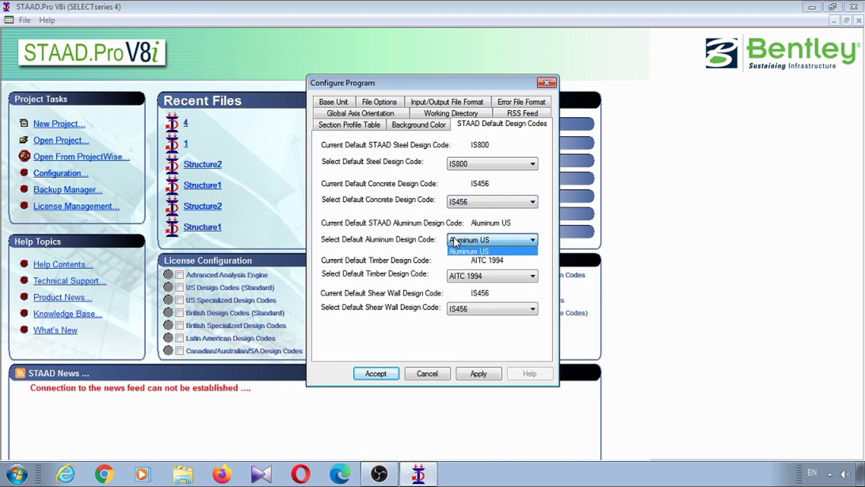
left_click(467, 253)
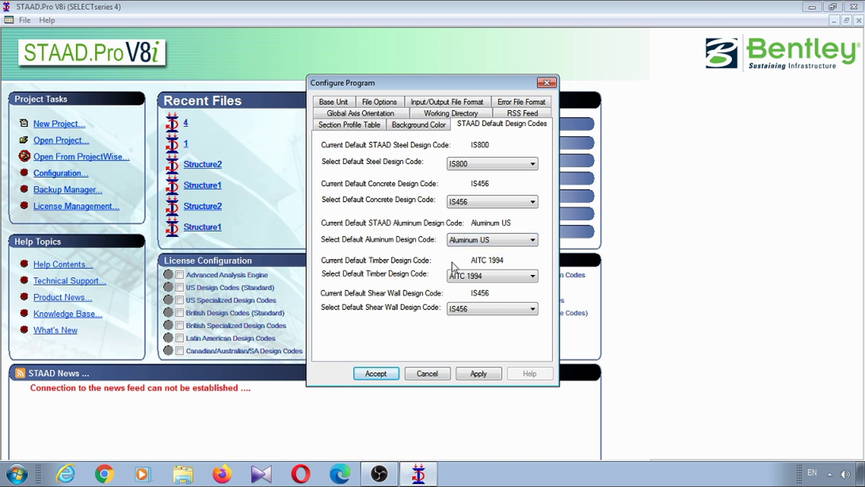
left_click(466, 276)
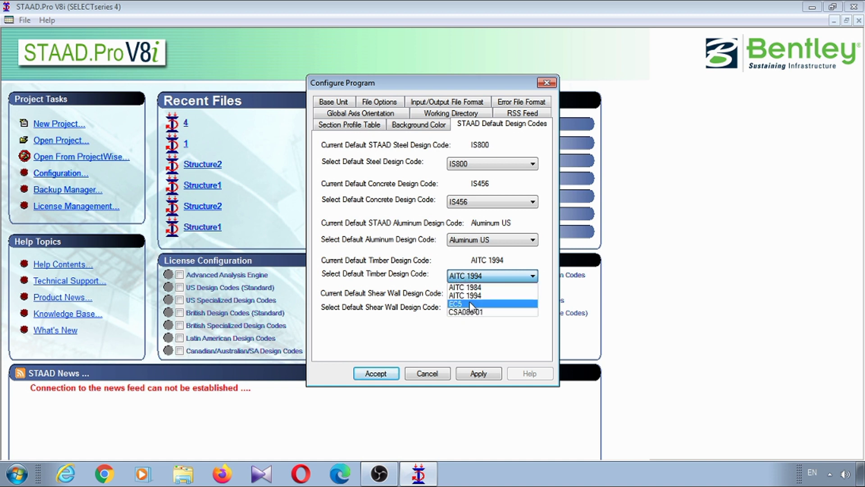
left_click(475, 296)
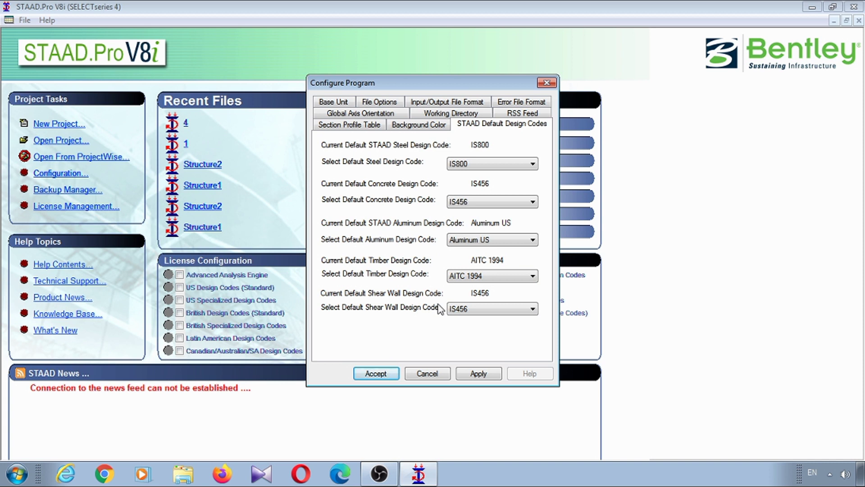
left_click(462, 310)
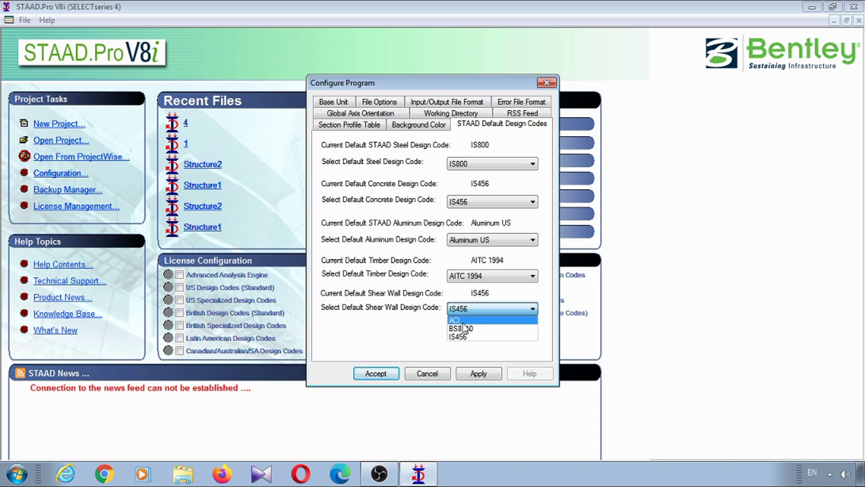
left_click(464, 338)
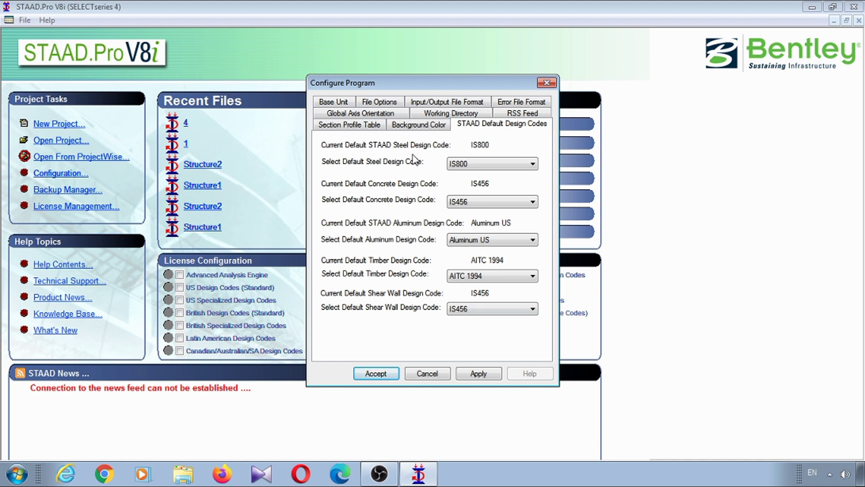
Set the base unit to Metric, apply and accept the program configuration, and dismiss the RSS feed notice
left_click(339, 103)
left_click(382, 184)
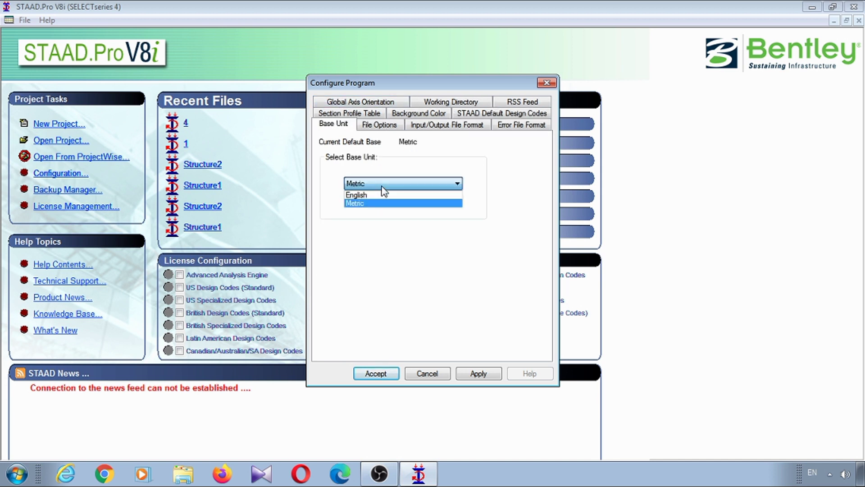
left_click(383, 190)
left_click(385, 188)
left_click(386, 207)
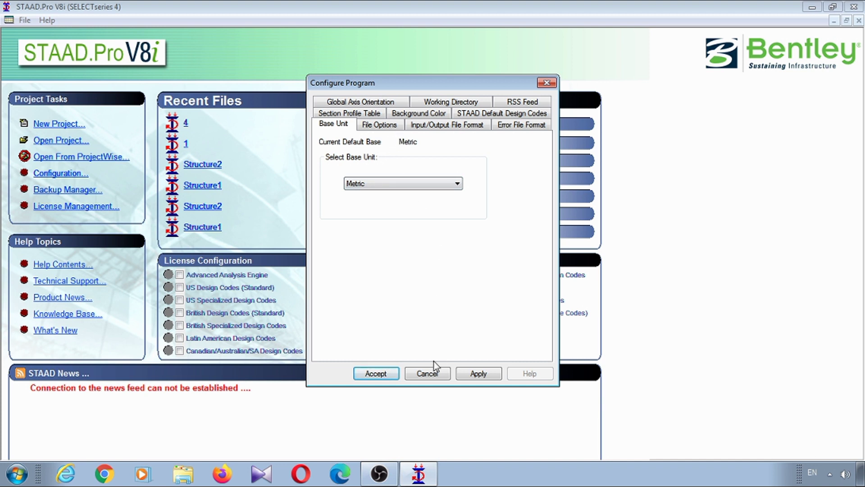
left_click(479, 375)
left_click(387, 373)
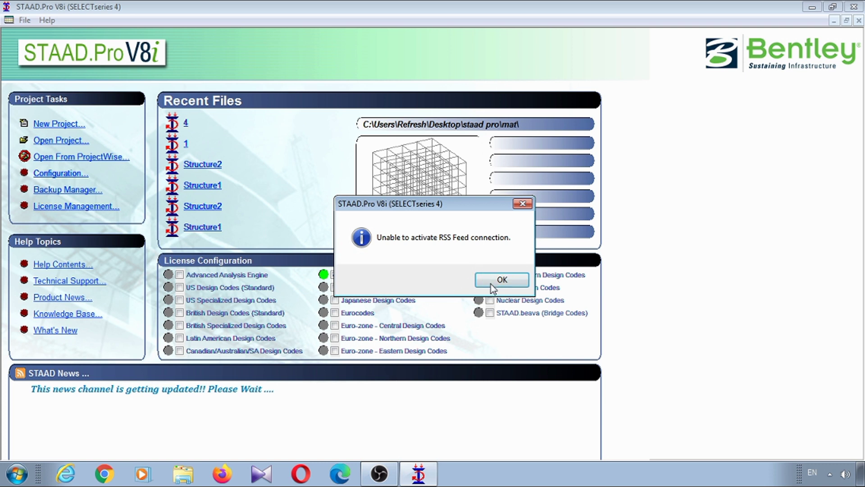
left_click(493, 289)
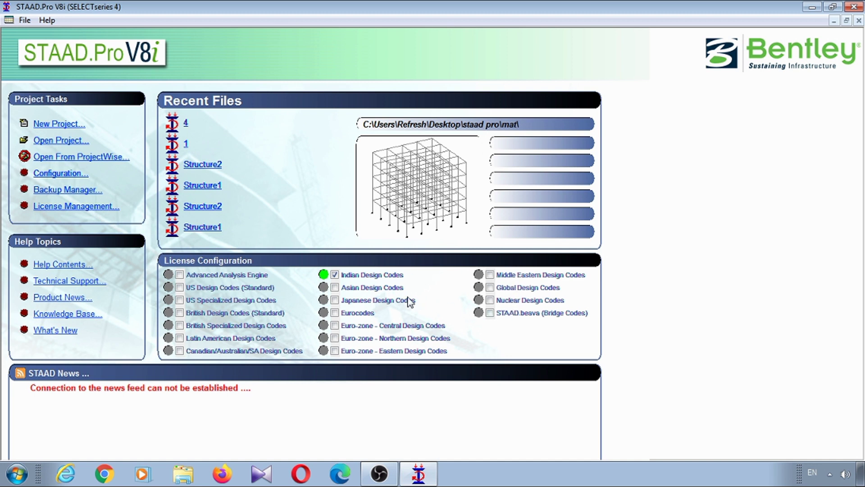
Toggle the Indian Design Codes license off and back on
left_click(334, 274)
left_click(339, 275)
Look through the existing project files and the file type options for opening a project, without opening one
left_click(67, 143)
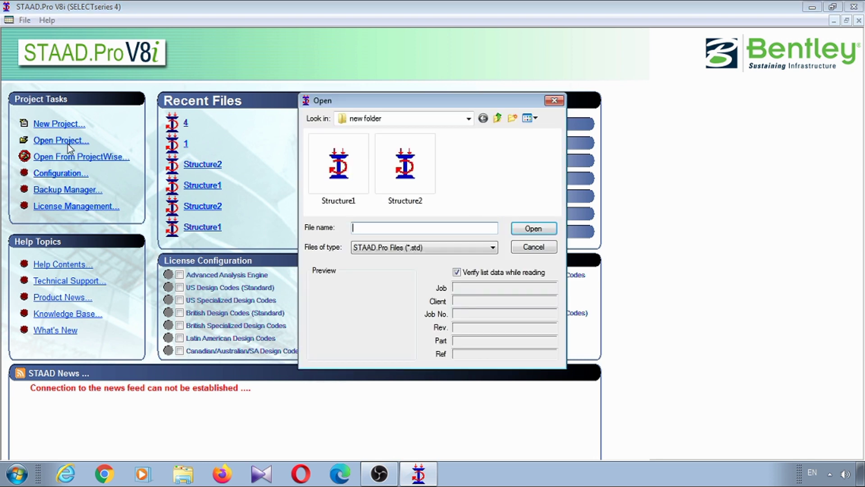
left_click(370, 248)
left_click(370, 247)
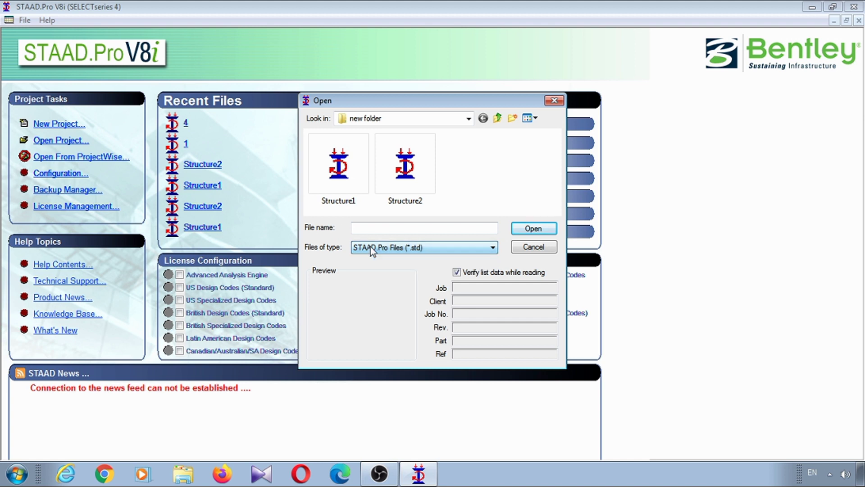
left_click(558, 100)
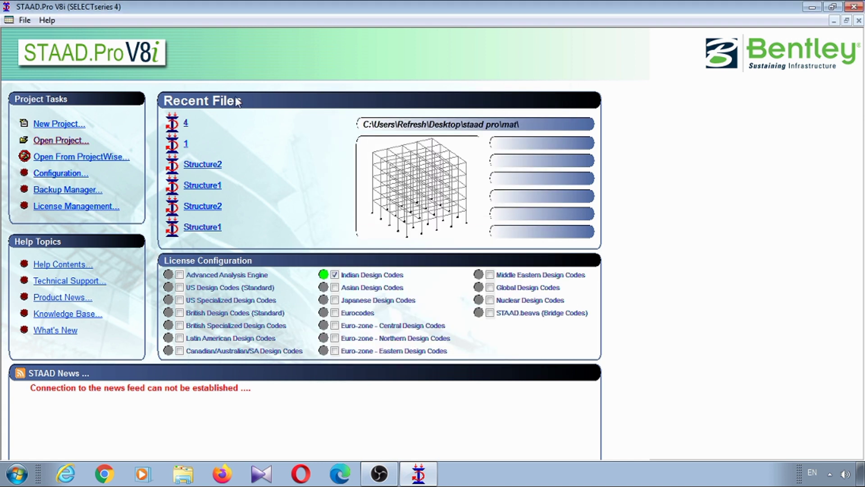
Start a new project using the file name Structure1, the project 1 folder and Meter as the length unit
left_click(55, 126)
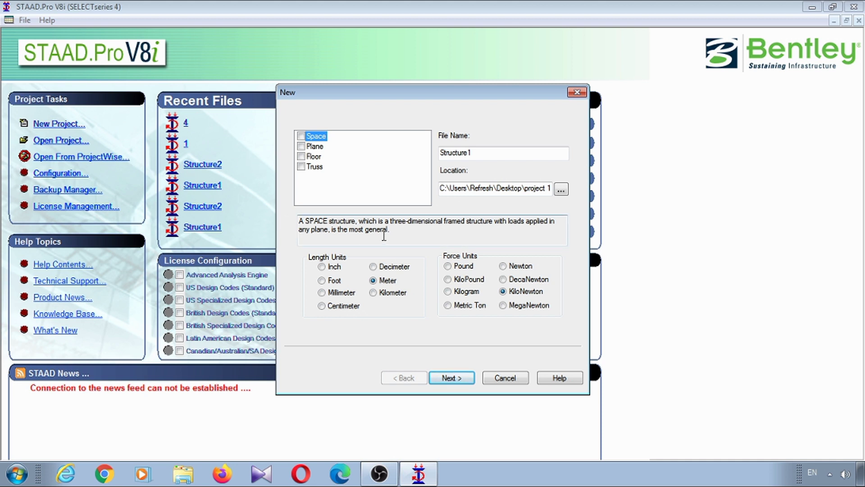
left_click_drag(473, 153, 447, 154)
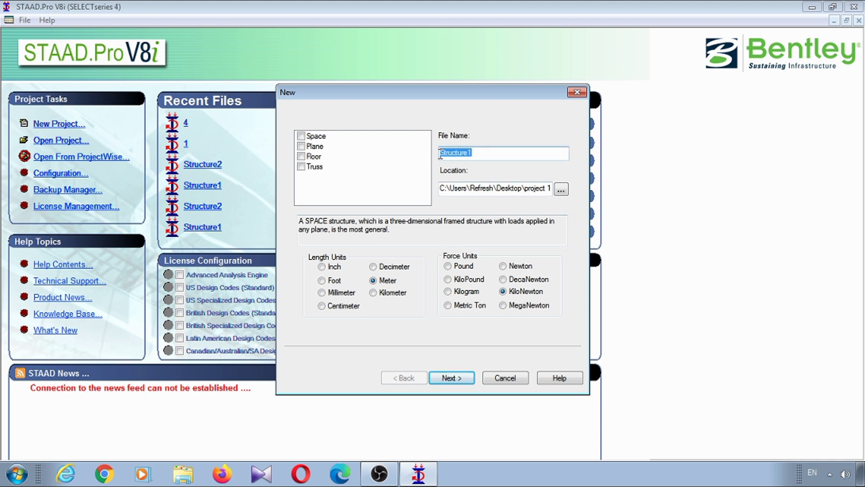
left_click(564, 190)
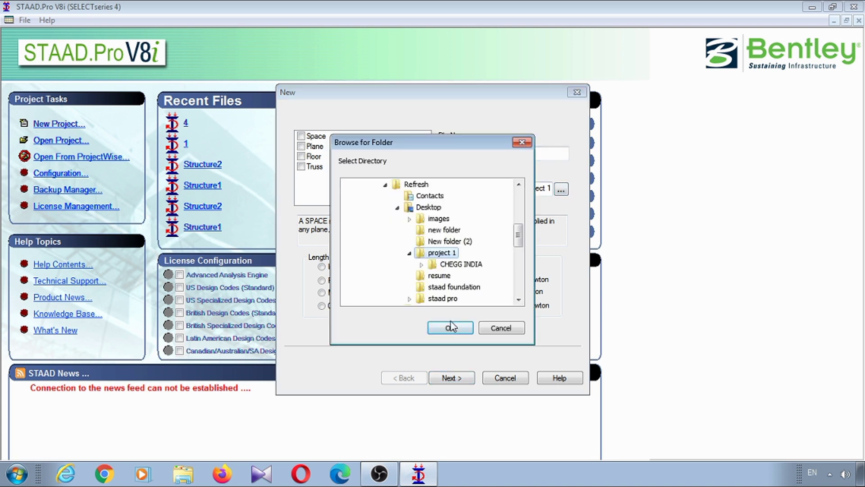
left_click(522, 142)
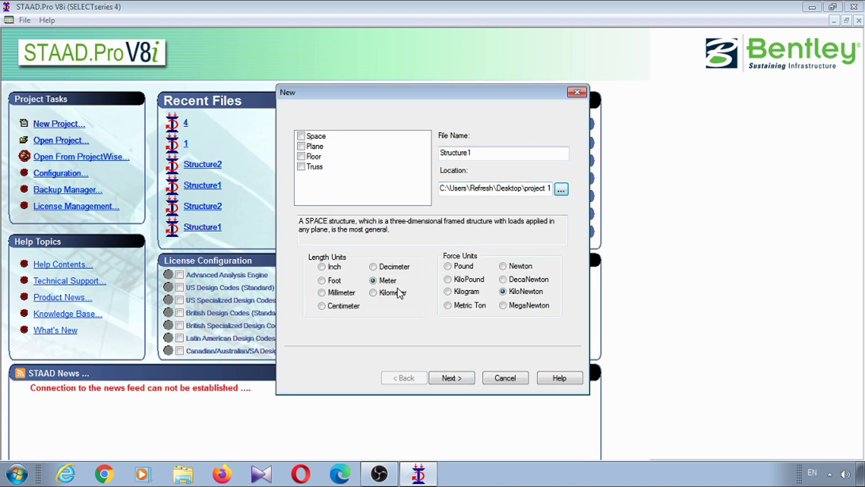
left_click(373, 280)
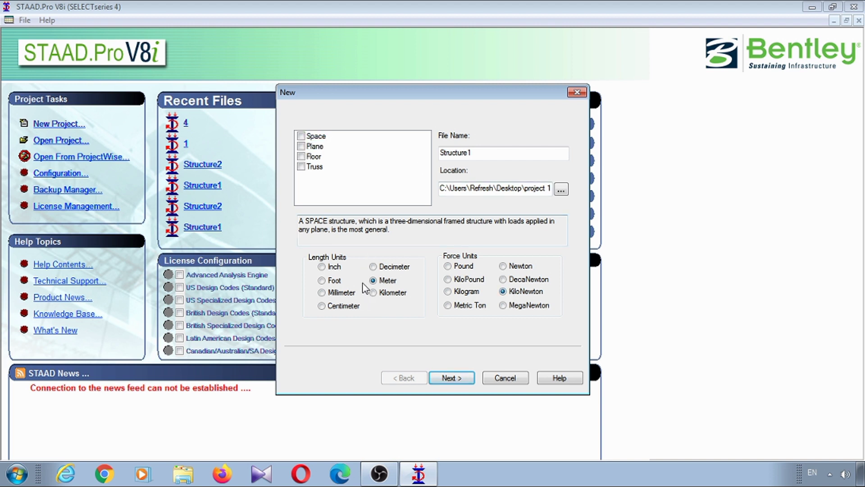
Select the Space, Plane, Floor and Truss structure types in turn to read their descriptions
left_click(316, 136)
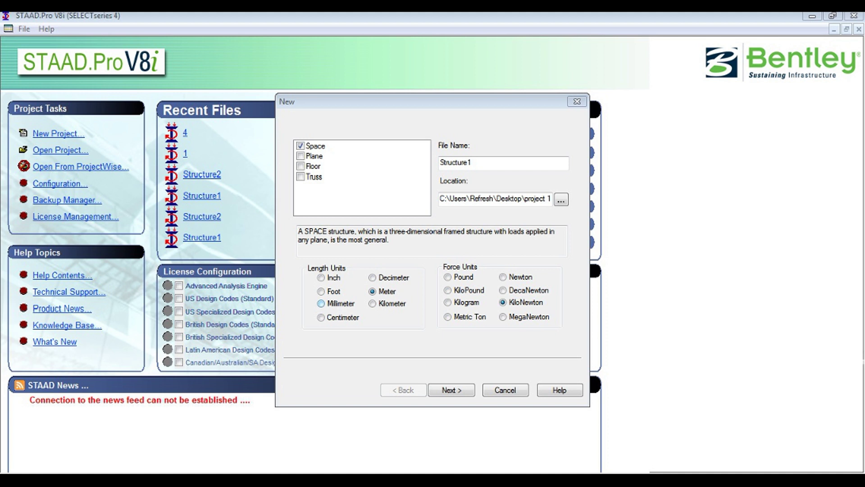
left_click(314, 156)
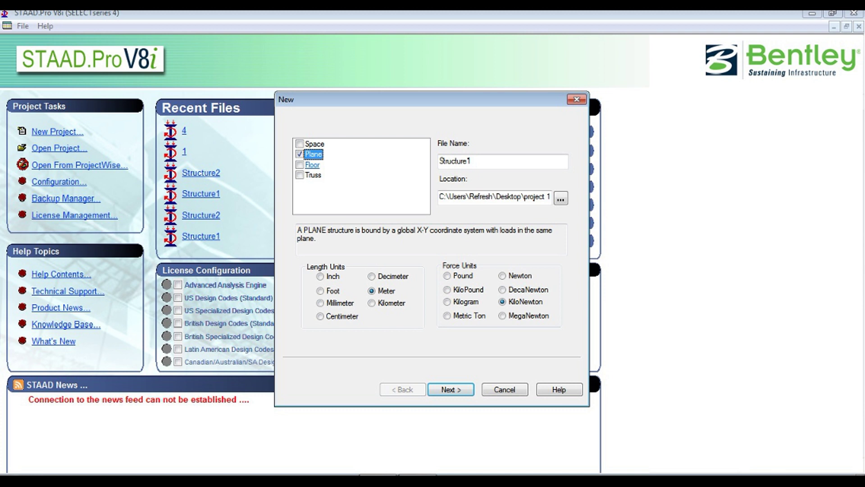
left_click(312, 164)
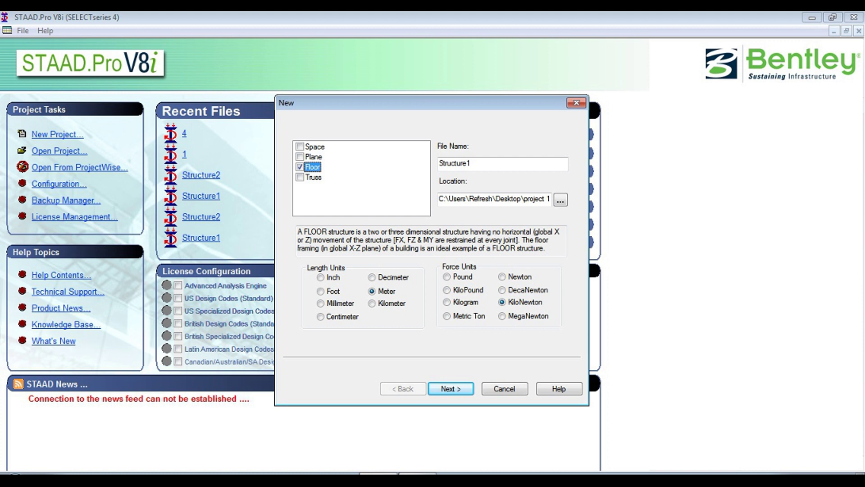
left_click(313, 178)
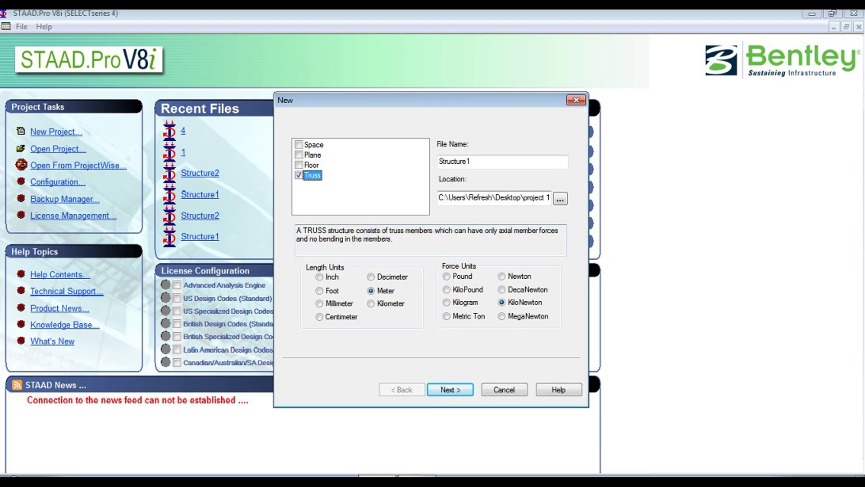